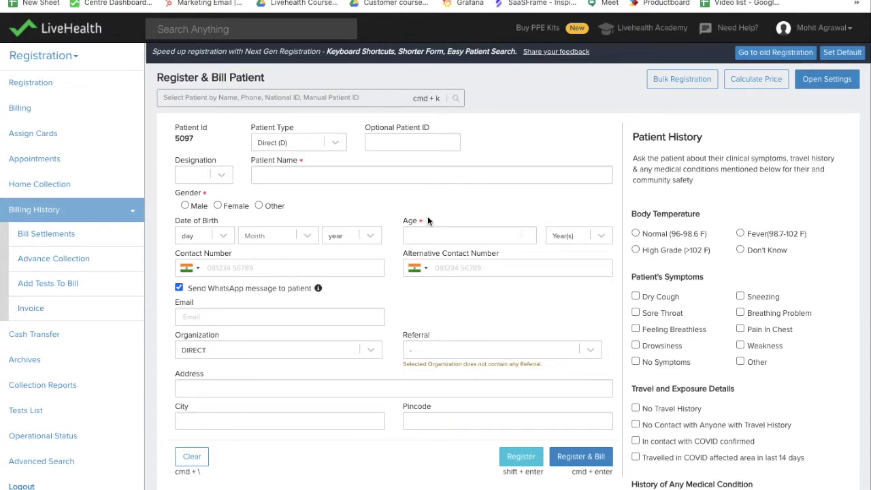
Step: Enter the new patient's full name in the patient name field
{"action": "left_click", "coordinate": [350, 175]}
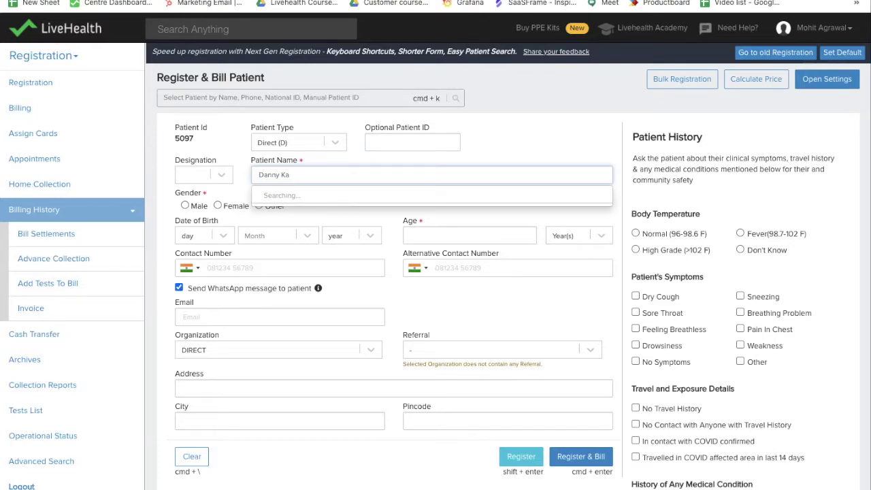
{"action": "type", "text": "I"}
{"action": "type", "text": "ohn"}
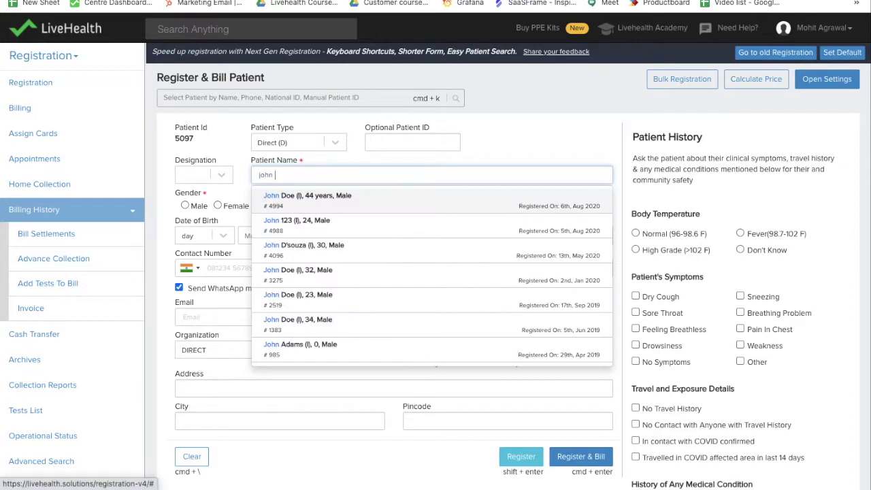
{"action": "left_click", "coordinate": [370, 200]}
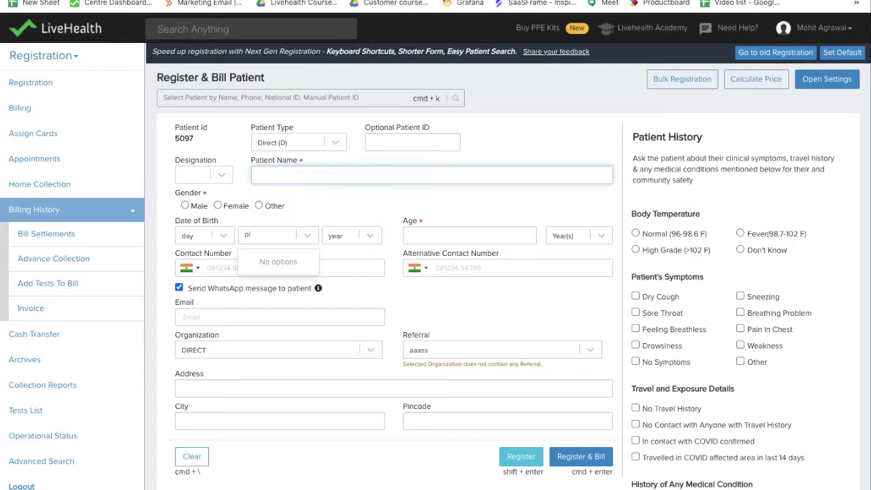
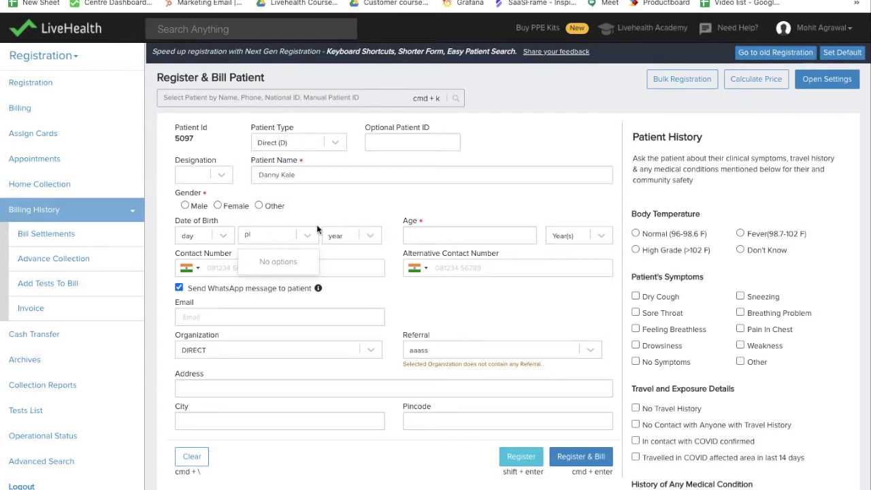
{"action": "left_click", "coordinate": [201, 235]}
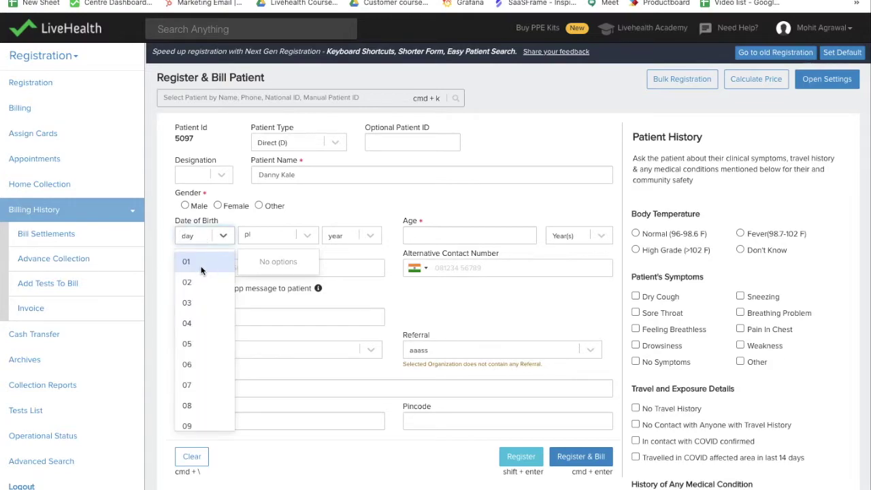
{"action": "key", "text": "Return"}
{"action": "left_click", "coordinate": [269, 234]}
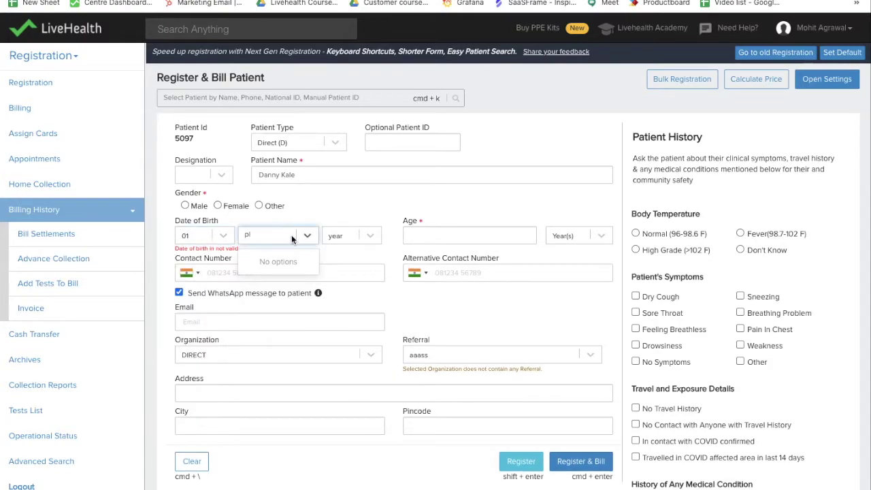
{"action": "key", "text": "Escape"}
{"action": "left_click", "coordinate": [306, 236]}
{"action": "scroll", "coordinate": [288, 354], "scroll_direction": "down", "scroll_amount": 2}
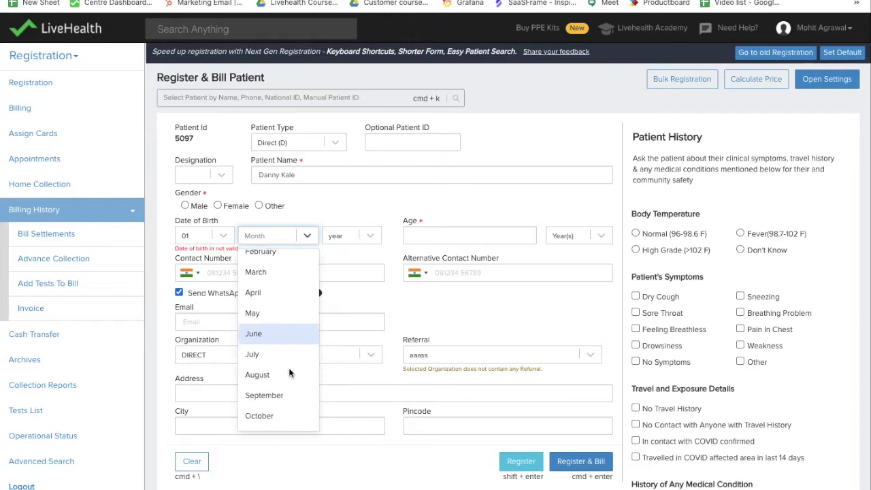
{"action": "left_click", "coordinate": [275, 347]}
{"action": "left_click", "coordinate": [364, 235]}
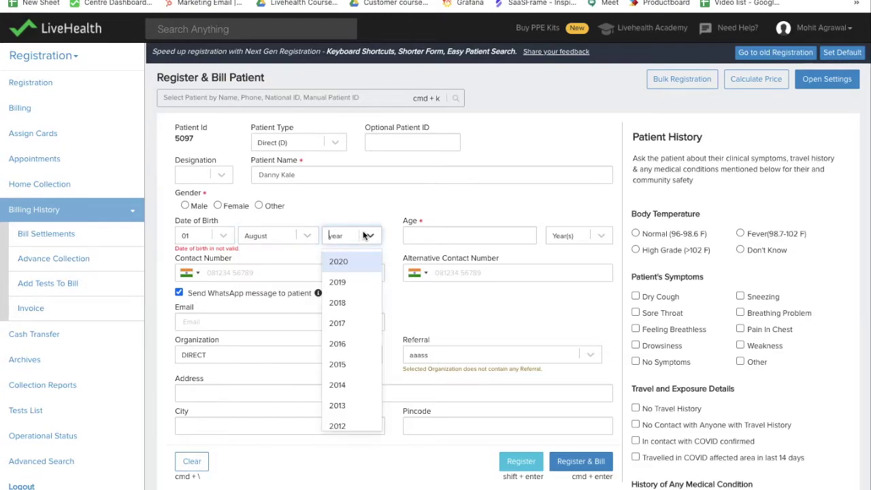
{"action": "scroll", "coordinate": [348, 378], "scroll_direction": "down", "scroll_amount": 5}
{"action": "scroll", "coordinate": [349, 384], "scroll_direction": "down", "scroll_amount": 5}
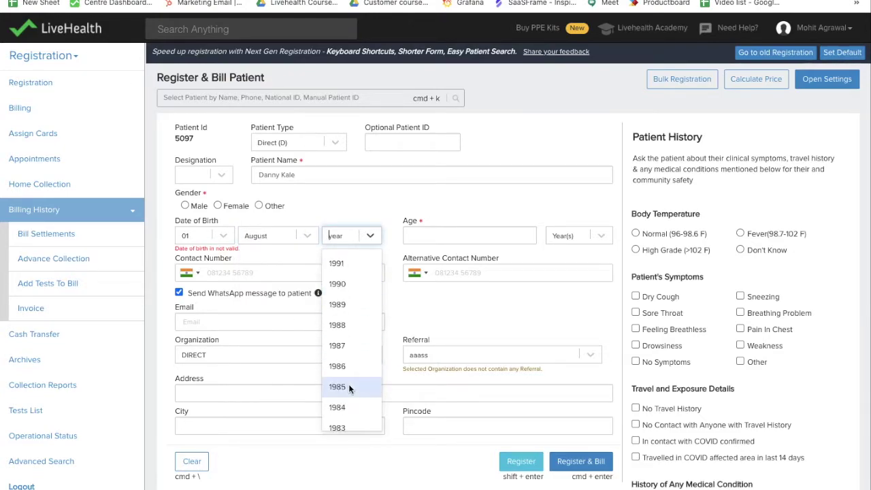
{"action": "left_click", "coordinate": [350, 342]}
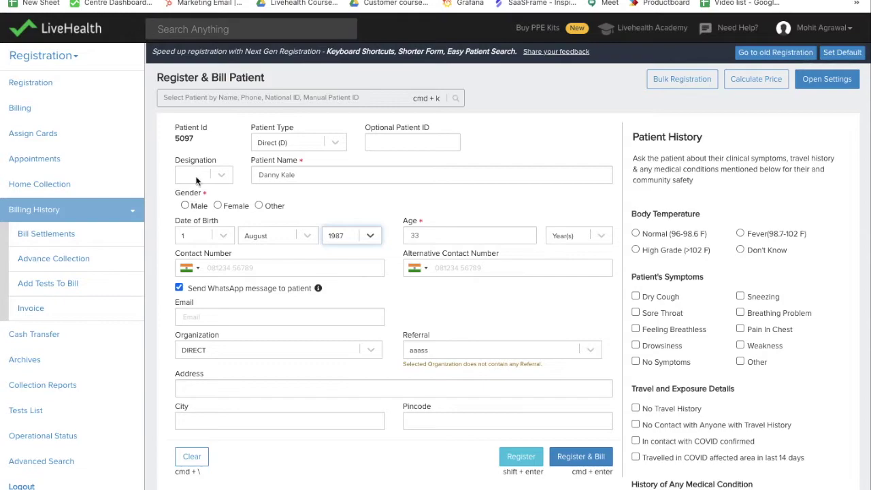
{"action": "left_click", "coordinate": [185, 206]}
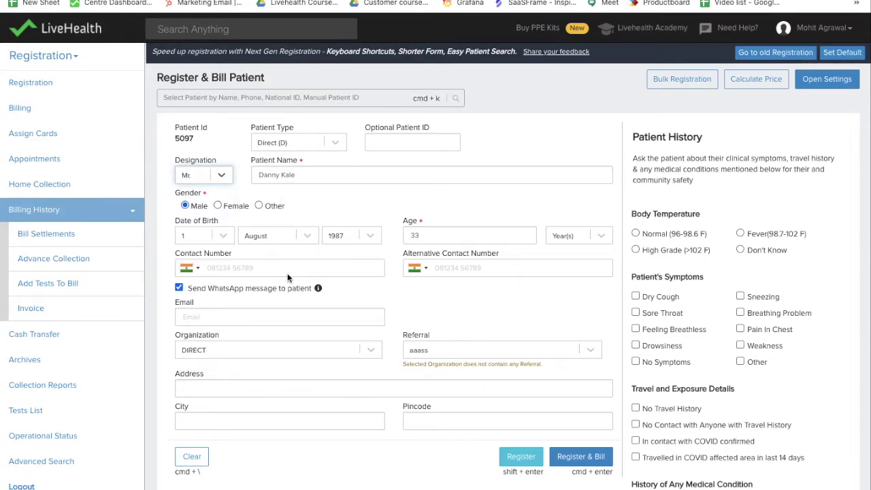
Step: Enter the patient's contact number, set organization to jupiter hospital, and pick the 'nik' referral doctor
{"action": "left_click", "coordinate": [264, 267]}
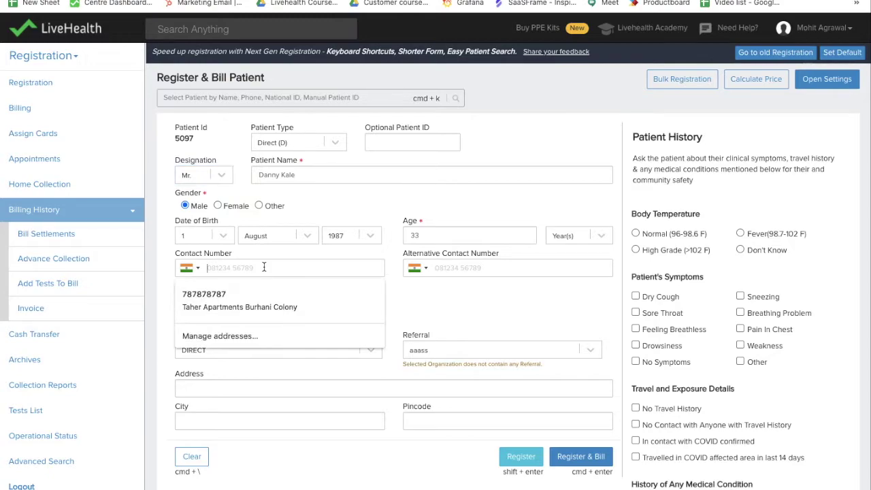
{"action": "type", "text": "987649492"}
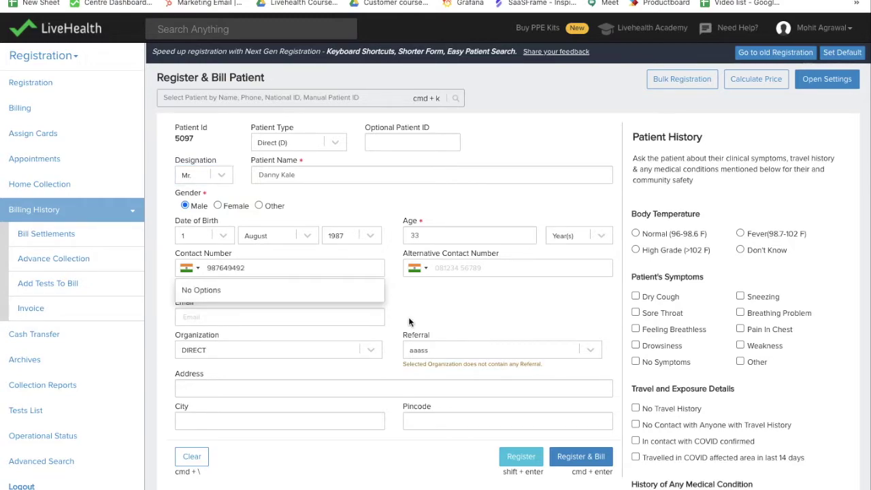
{"action": "left_click", "coordinate": [284, 351]}
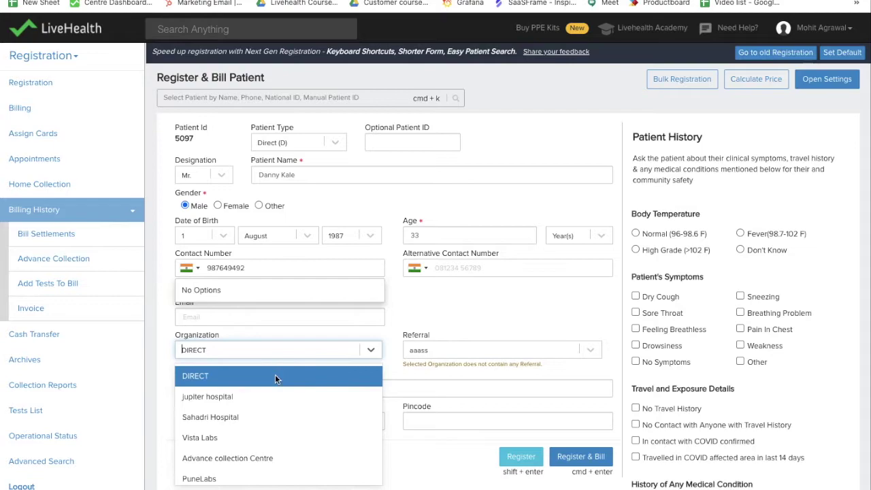
{"action": "left_click", "coordinate": [266, 398]}
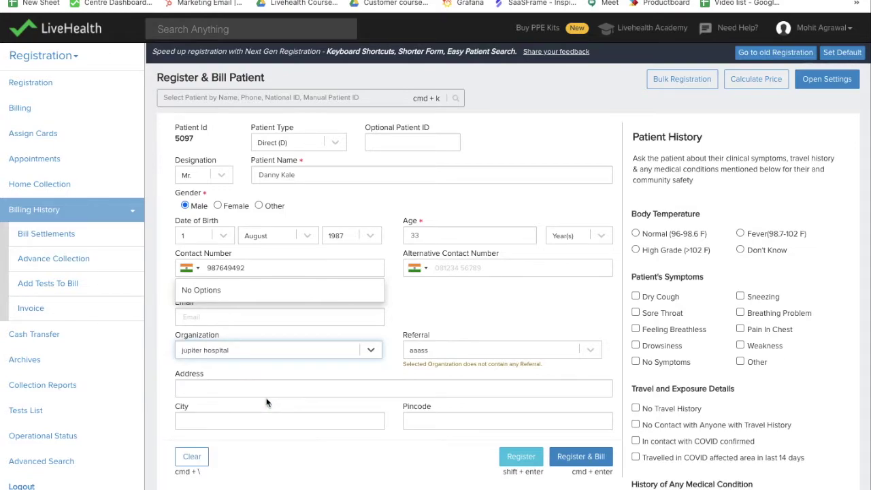
{"action": "left_click", "coordinate": [430, 351]}
{"action": "type", "text": "nik"}
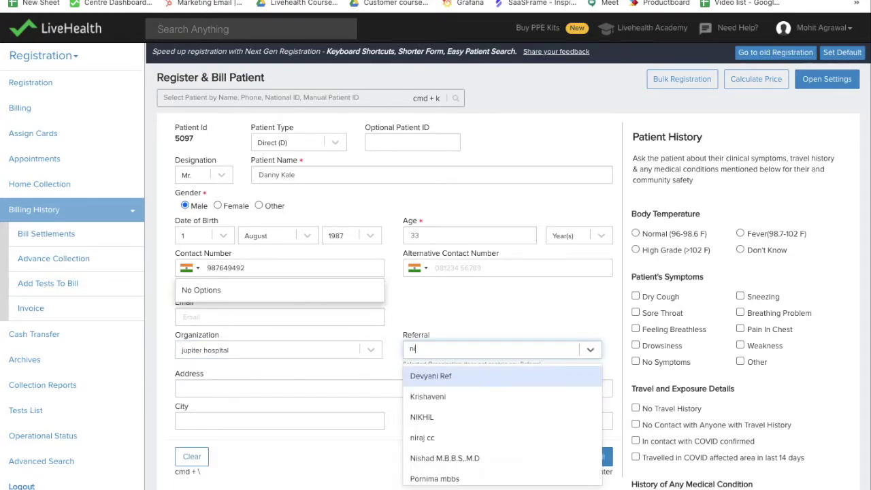
{"action": "left_click", "coordinate": [435, 375]}
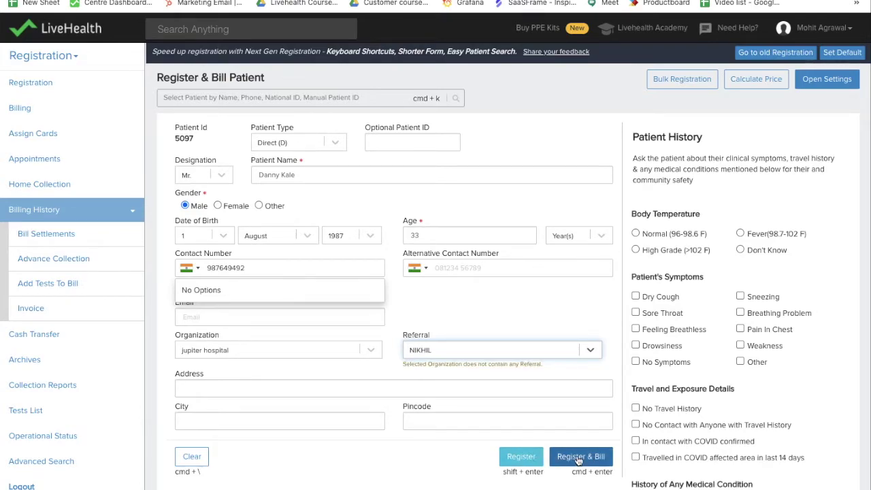
Step: Register the patient and bill CBC ESR at INR 312 rather than INR 260
{"action": "left_click", "coordinate": [579, 456]}
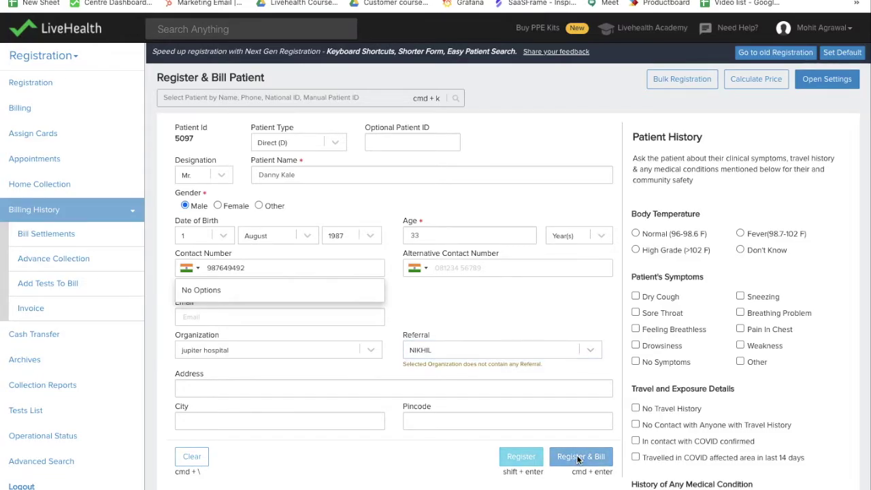
{"action": "type", "text": "gh"}
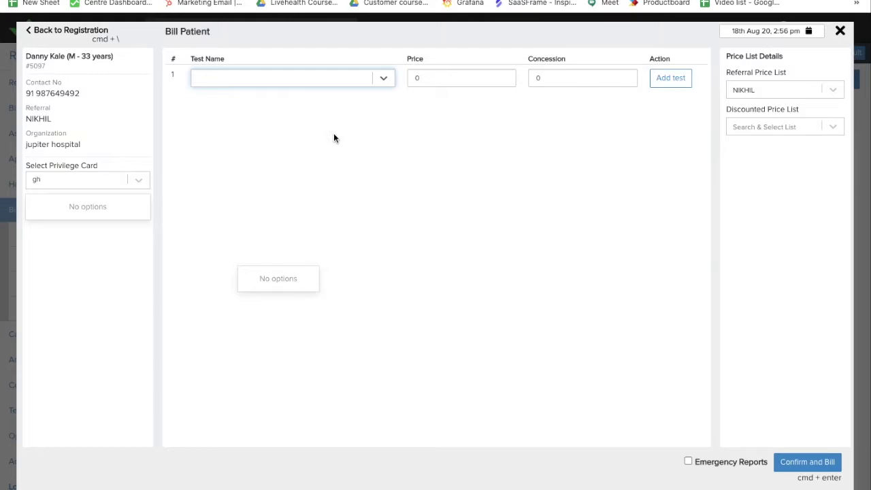
{"action": "type", "text": "cbc "}
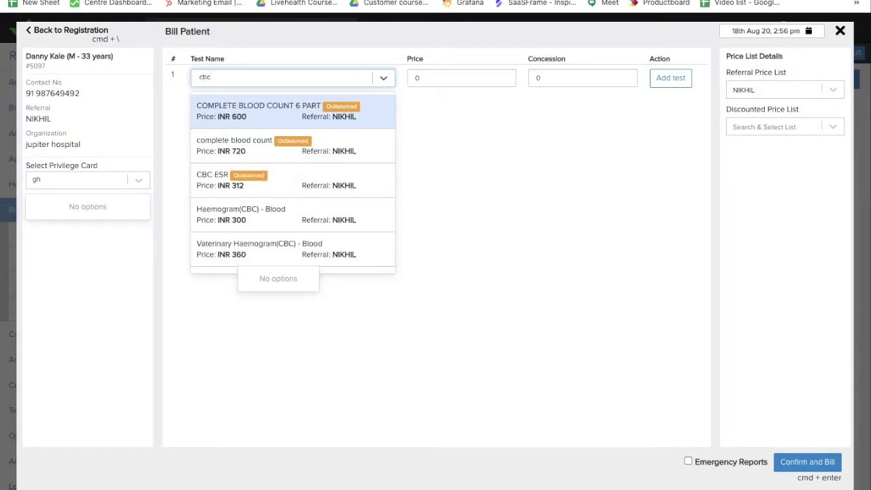
{"action": "type", "text": "esr"}
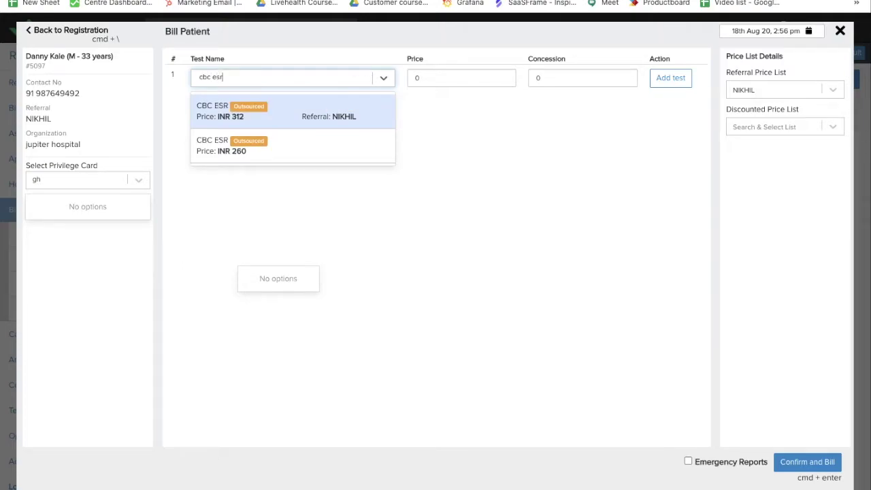
{"action": "key", "text": "Down"}
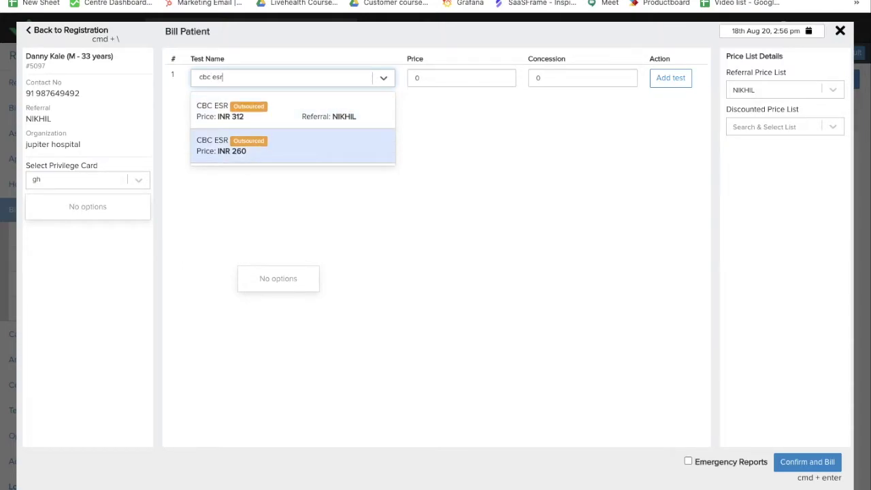
{"action": "key", "text": "Up"}
{"action": "key", "text": "Down"}
{"action": "key", "text": "Up"}
{"action": "key", "text": "Down"}
{"action": "key", "text": "Up"}
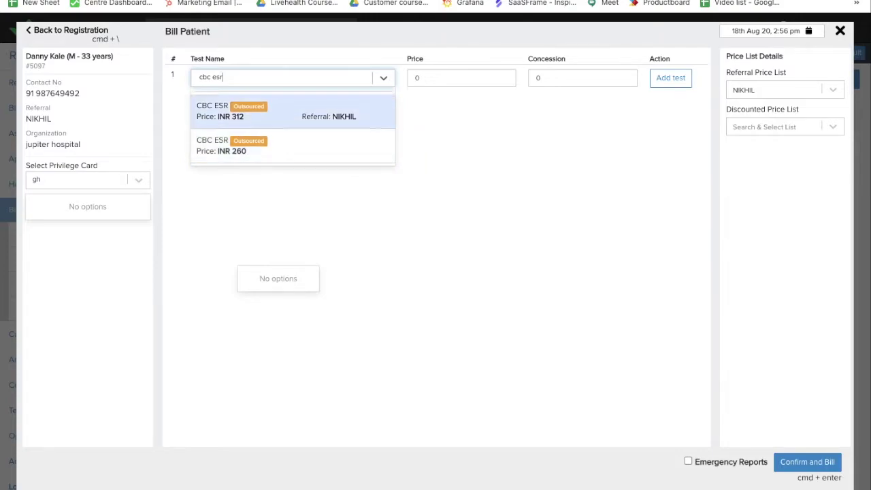
{"action": "key", "text": "Down"}
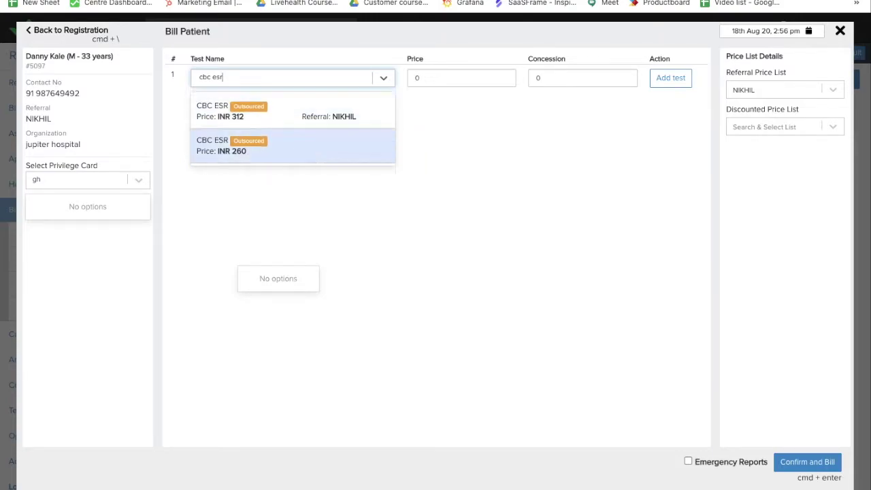
{"action": "key", "text": "Up"}
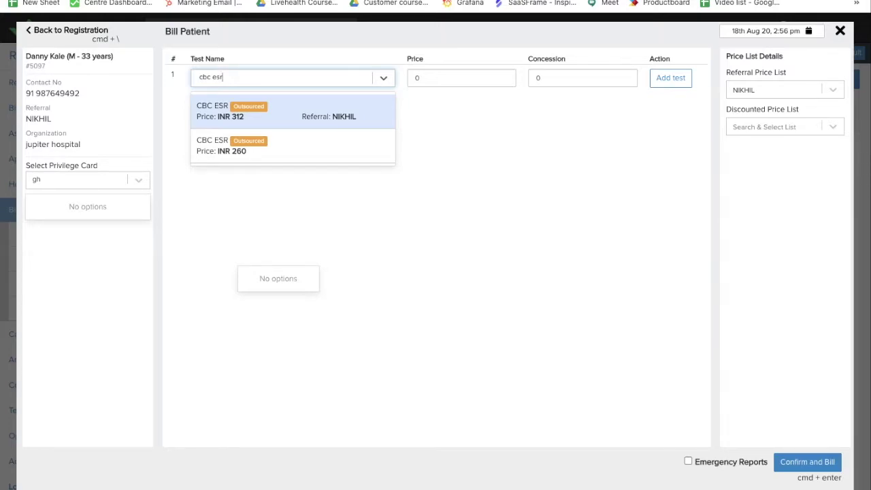
{"action": "key", "text": "Return"}
{"action": "key", "text": "Return"}
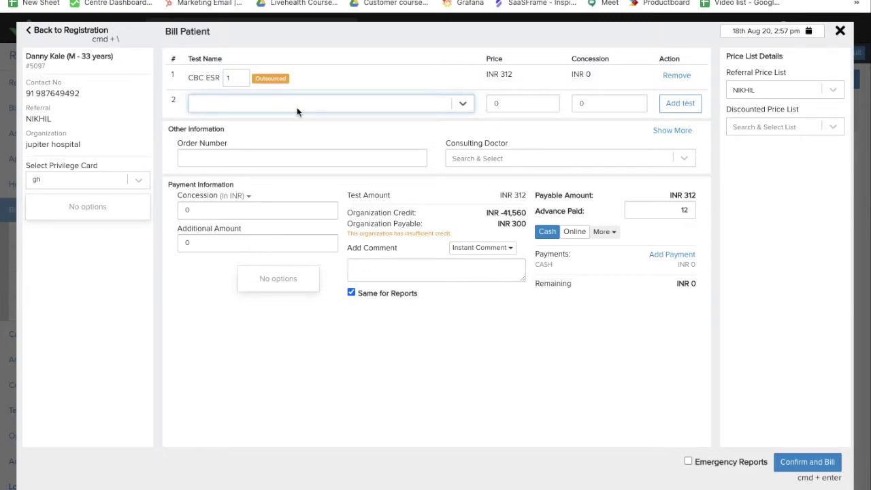
Step: Search 'liv' in the second Test Name field
{"action": "type", "text": "li"}
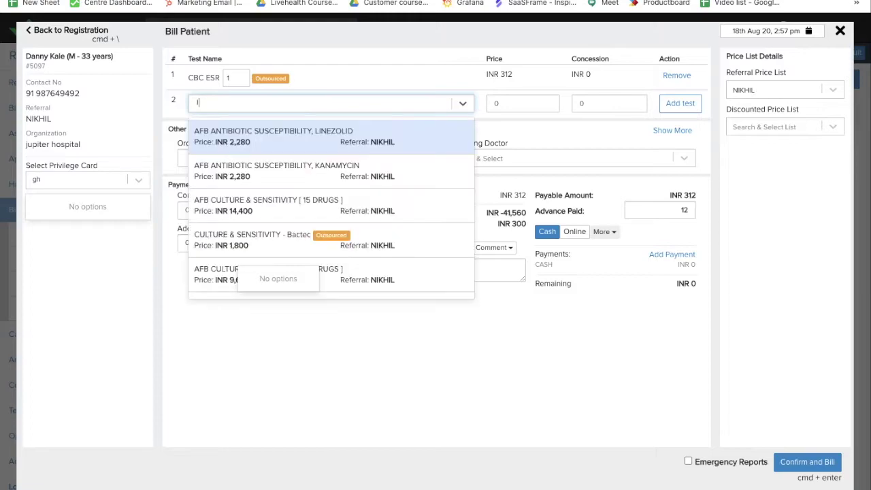
{"action": "type", "text": "v"}
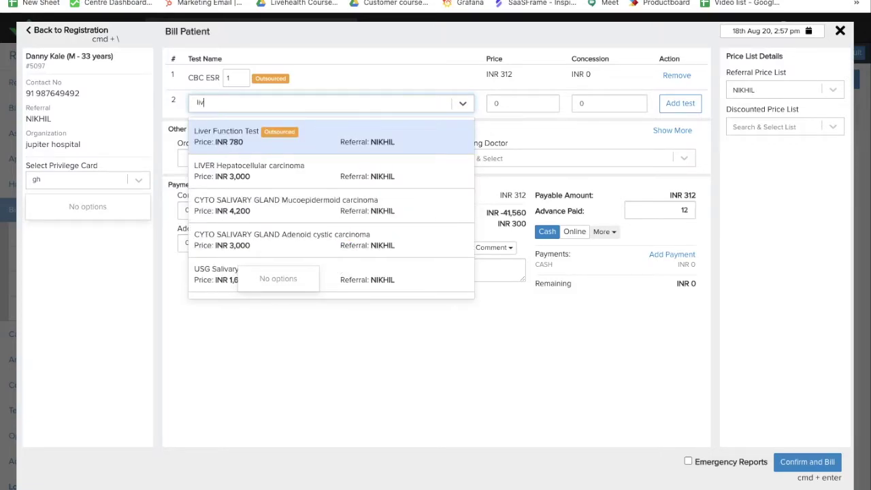
Step: Add Liver Function Test at INR 780 as the second billed test
{"action": "key", "text": "Down"}
{"action": "key", "text": "Up"}
{"action": "key", "text": "Down"}
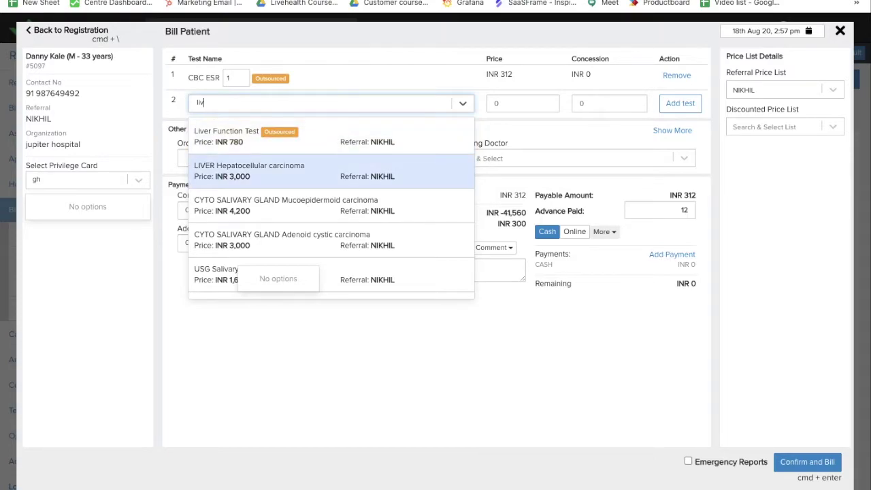
{"action": "key", "text": "Up"}
{"action": "key", "text": "Down"}
{"action": "key", "text": "Down"}
{"action": "key", "text": "Down"}
{"action": "key", "text": "Down"}
{"action": "key", "text": "Up"}
{"action": "key", "text": "Up"}
{"action": "key", "text": "Up"}
{"action": "key", "text": "Up"}
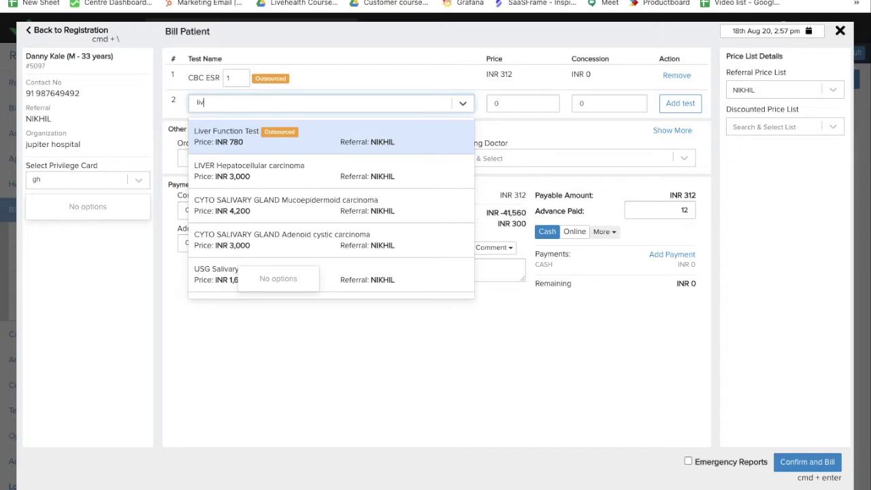
{"action": "key", "text": "Return"}
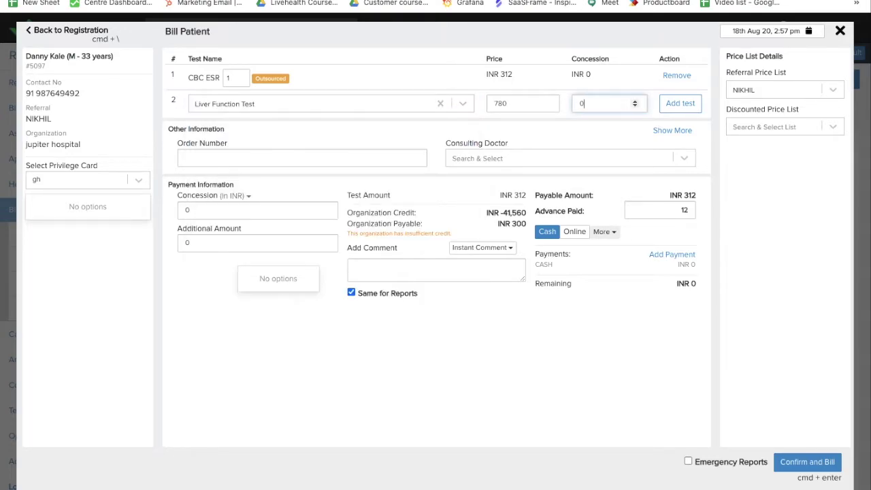
{"action": "key", "text": "Return"}
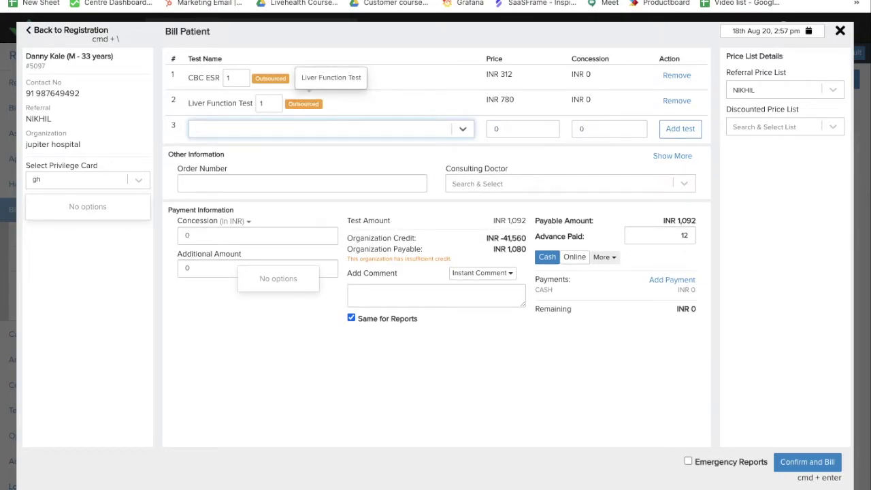
Step: Remove the accidentally added AFB Linezolid susceptibility test from row 3
{"action": "type", "text": "l"}
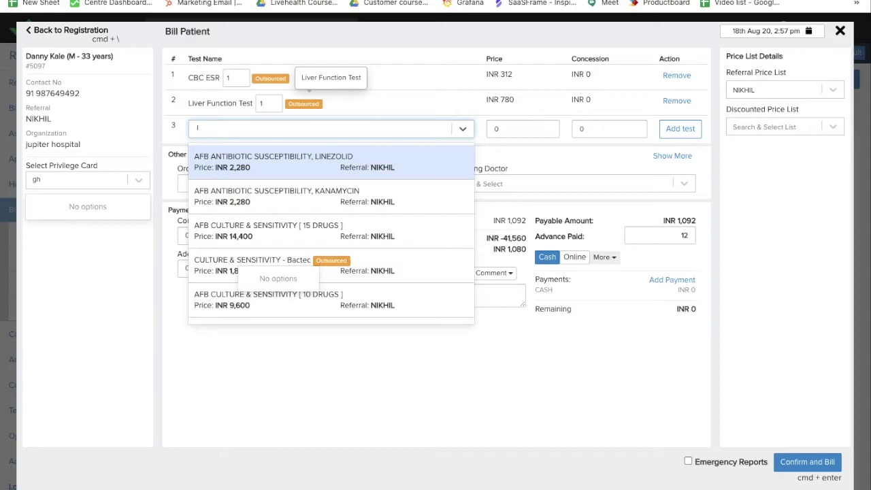
{"action": "key", "text": "Return"}
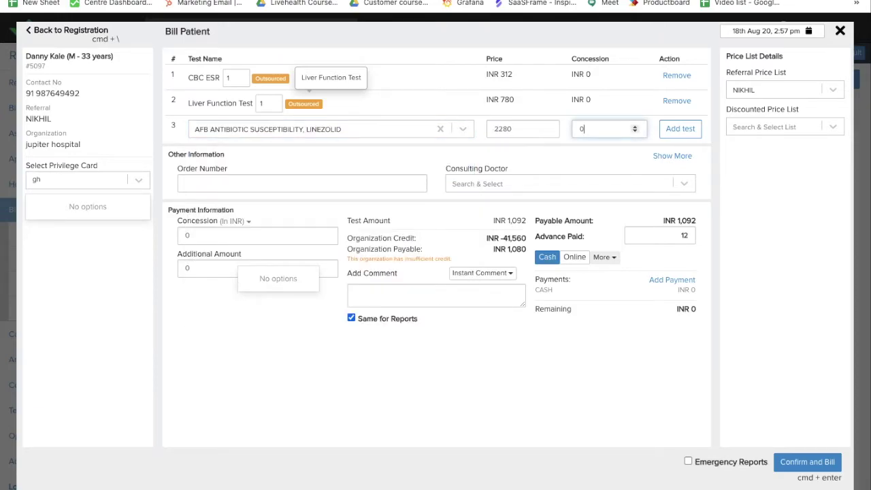
{"action": "key", "text": "Return"}
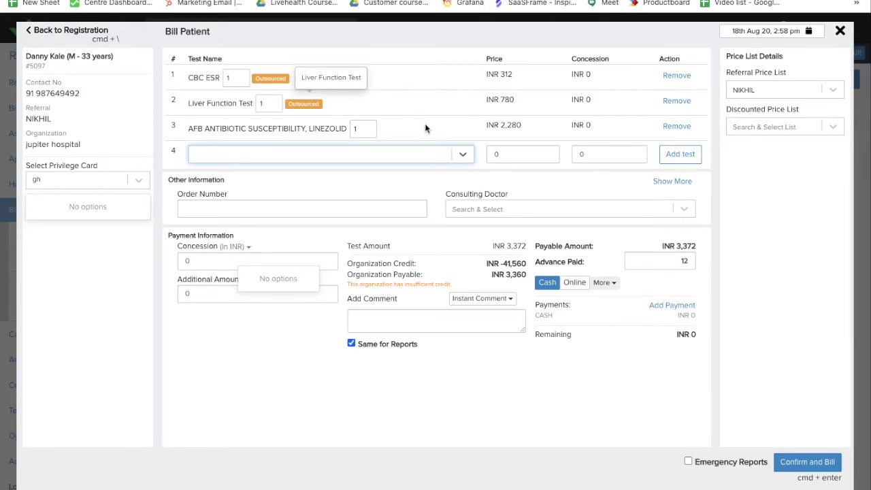
{"action": "left_click", "coordinate": [676, 127]}
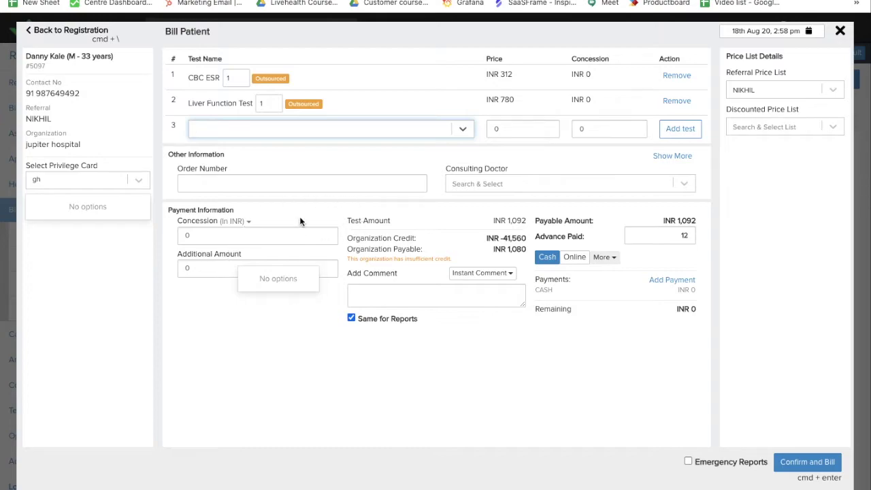
Step: Clear the concession, keeping its unit in INR, and leave the bill comment empty
{"action": "left_click", "coordinate": [246, 240]}
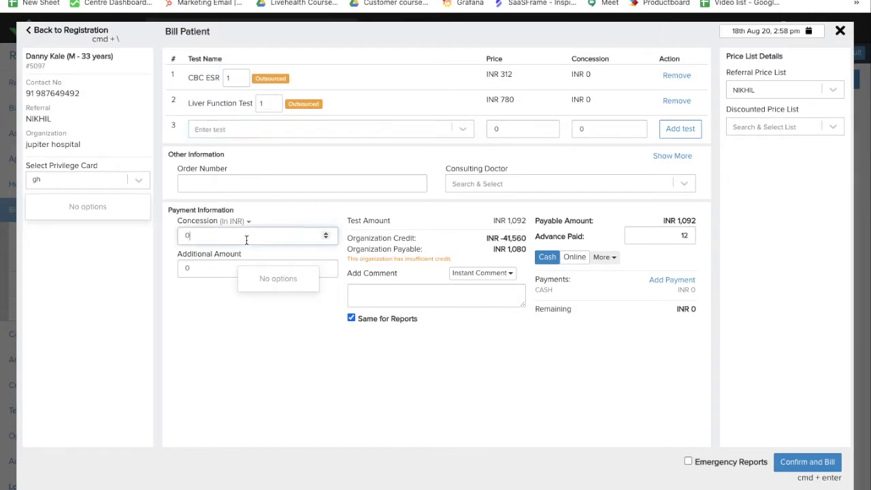
{"action": "key", "text": "BackSpace"}
{"action": "left_click", "coordinate": [230, 221]}
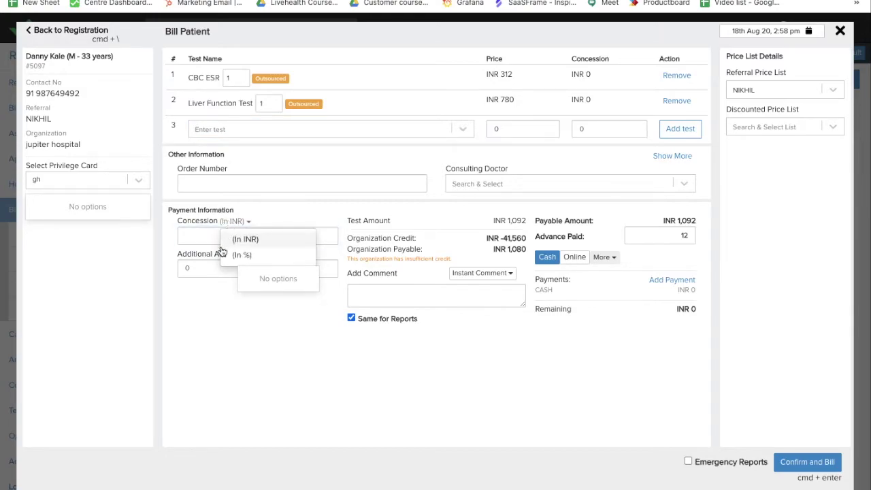
{"action": "left_click", "coordinate": [227, 255]}
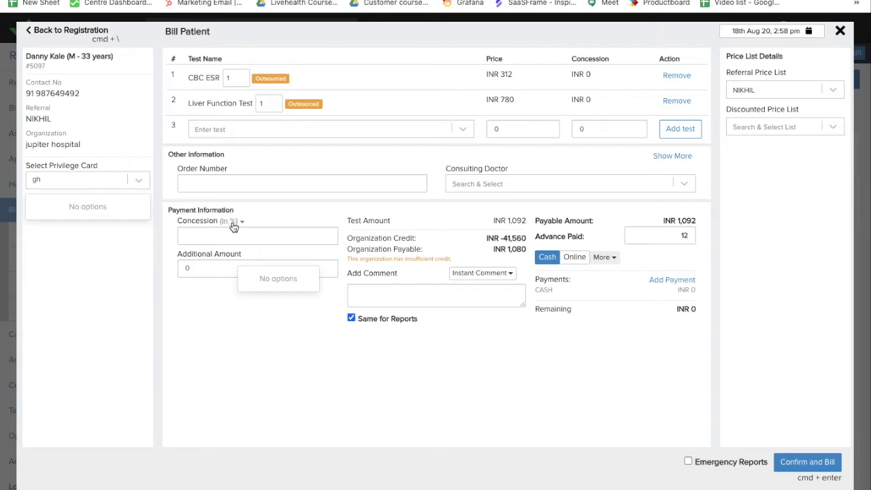
{"action": "left_click", "coordinate": [232, 223]}
{"action": "left_click", "coordinate": [233, 239]}
{"action": "left_click", "coordinate": [400, 297]}
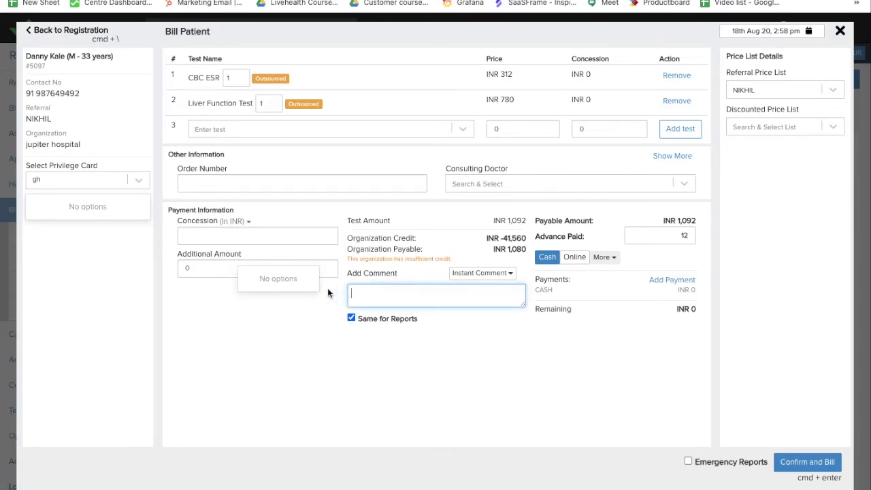
{"action": "left_click", "coordinate": [531, 257]}
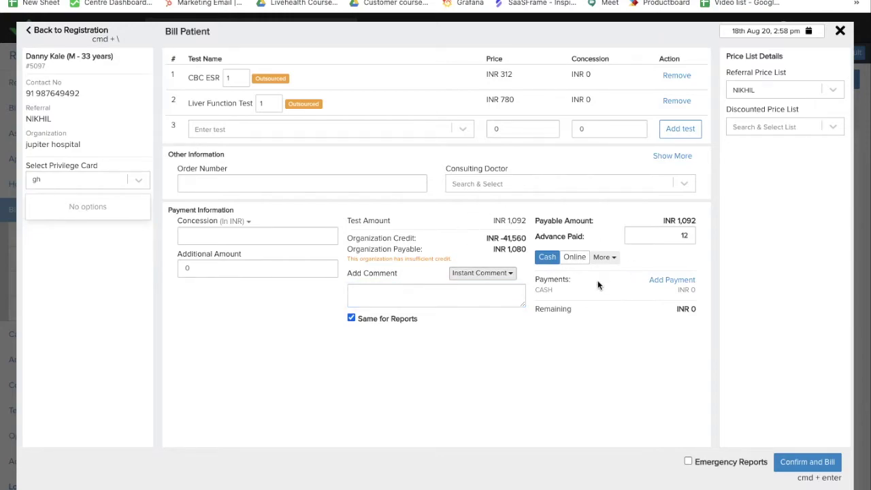
Step: Set advance paid to 0 with no extra payment mode and confirm the INR 1,092 bill
{"action": "left_click", "coordinate": [685, 235]}
{"action": "key", "text": "BackSpace"}
{"action": "key", "text": "BackSpace"}
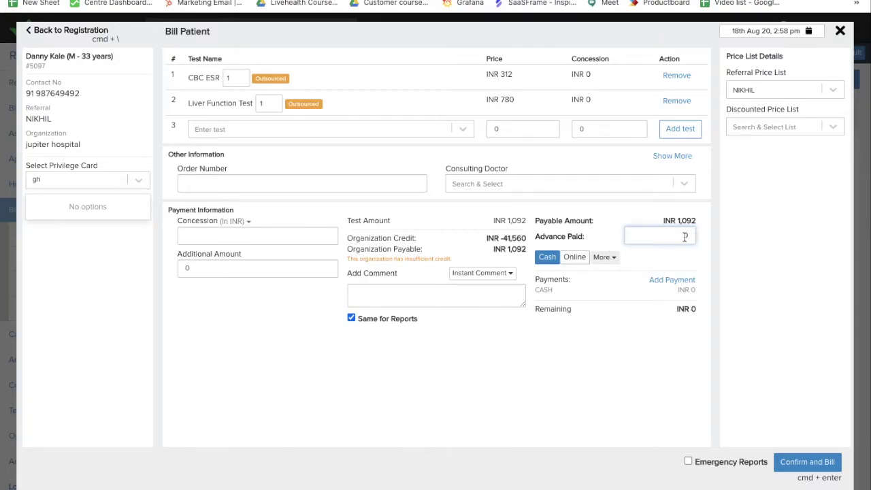
{"action": "left_click", "coordinate": [680, 237]}
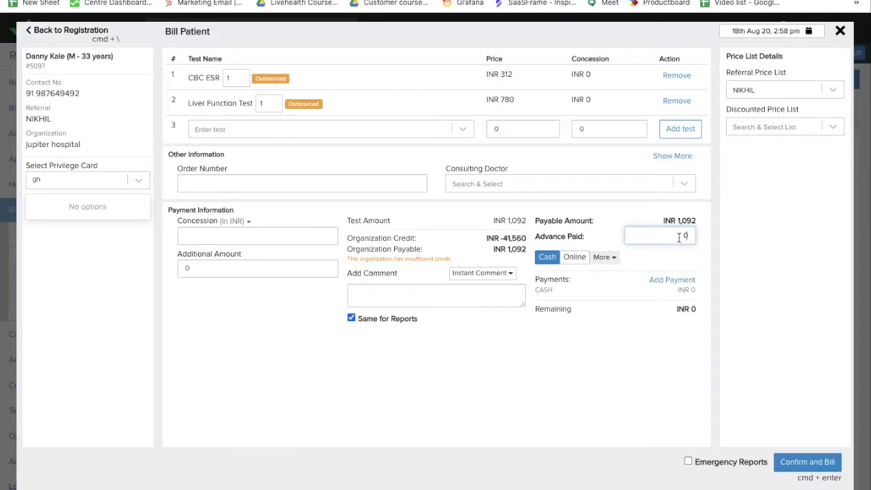
{"action": "left_click", "coordinate": [603, 259]}
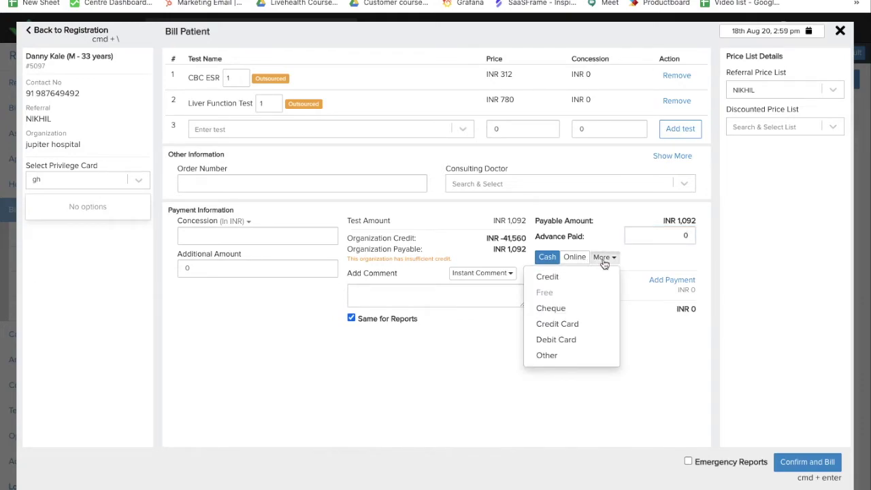
{"action": "left_click", "coordinate": [650, 332]}
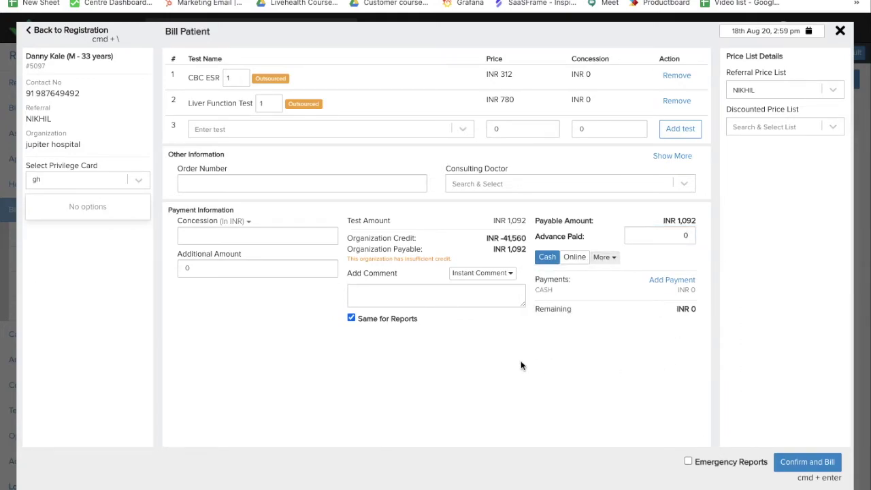
{"action": "left_click", "coordinate": [805, 466]}
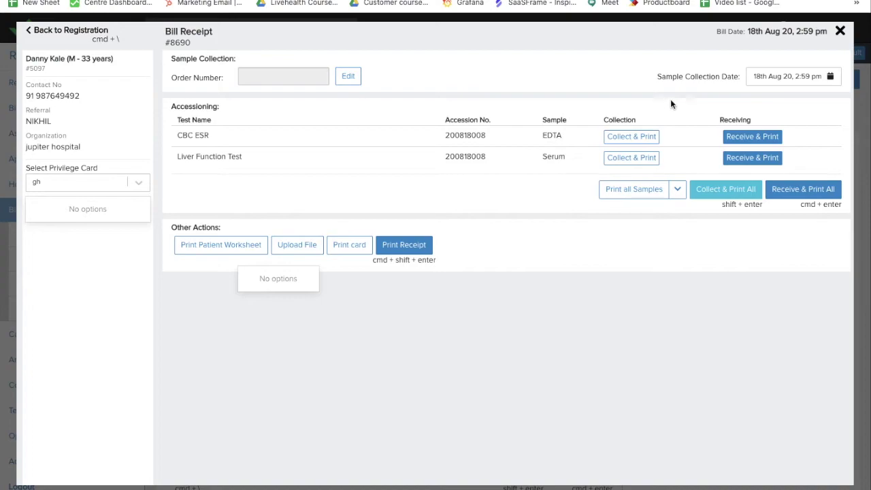
Step: Check the Sample Collection Date and Print all Samples sample types on the receipt, leaving both unchanged
{"action": "left_click", "coordinate": [810, 79]}
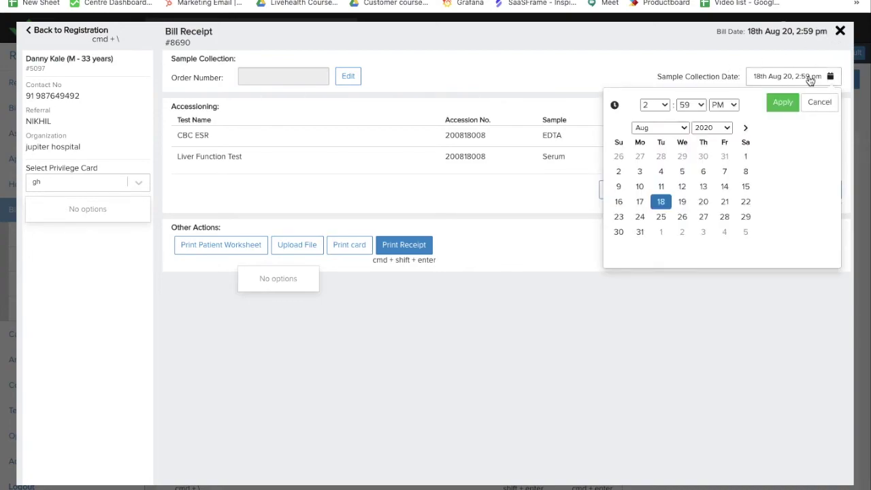
{"action": "left_click", "coordinate": [811, 81]}
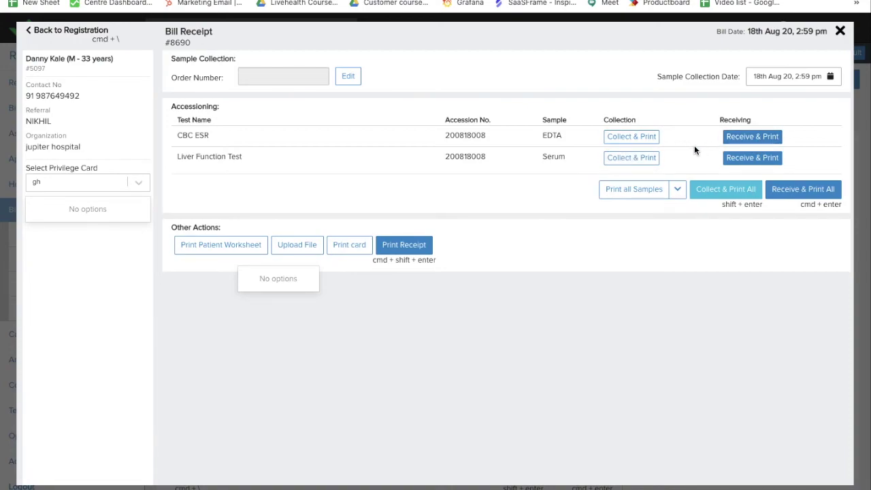
{"action": "left_click", "coordinate": [679, 191]}
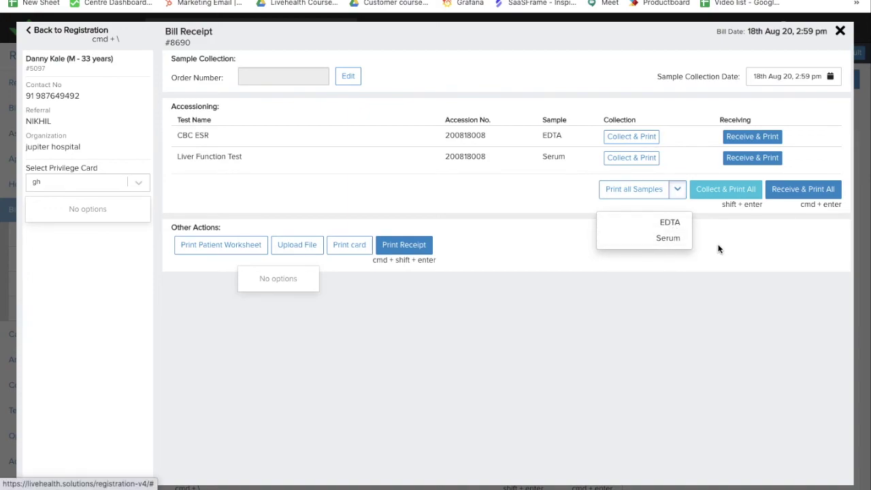
{"action": "left_click", "coordinate": [681, 211]}
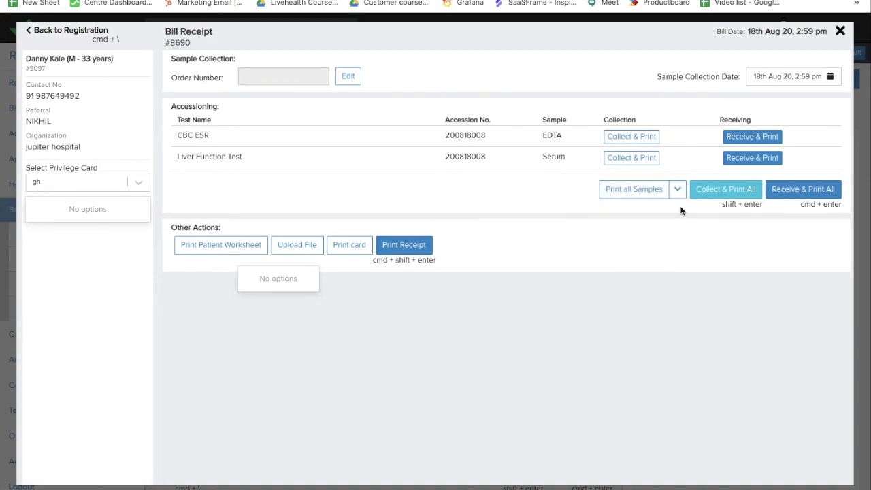
Step: Print barcode labels for all samples and the bill receipt, then close Bill Receipt
{"action": "left_click", "coordinate": [633, 190]}
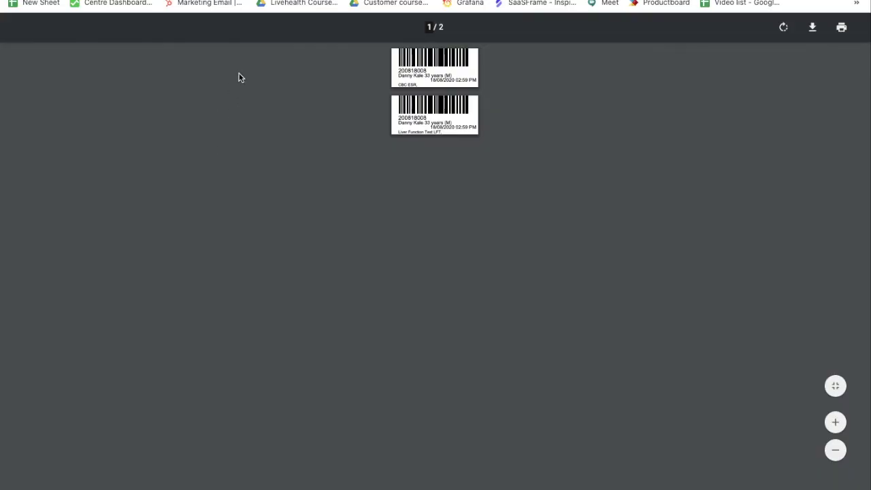
{"action": "key", "text": "Escape"}
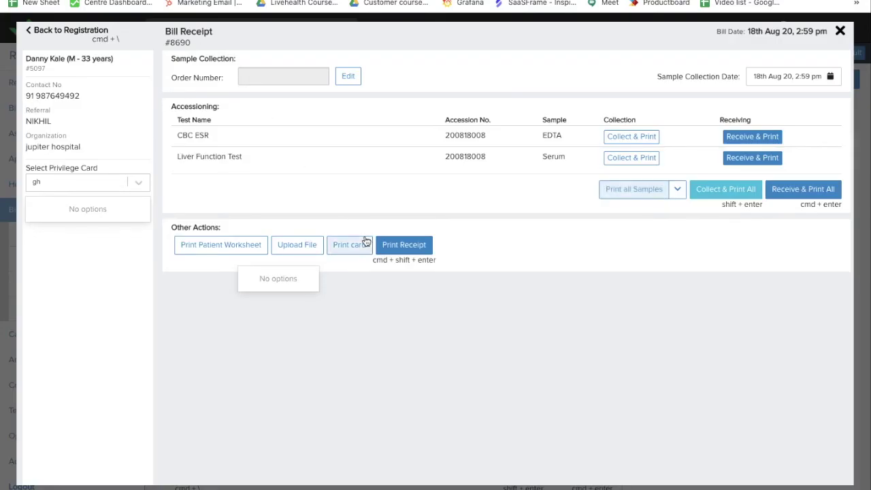
{"action": "left_click", "coordinate": [417, 244]}
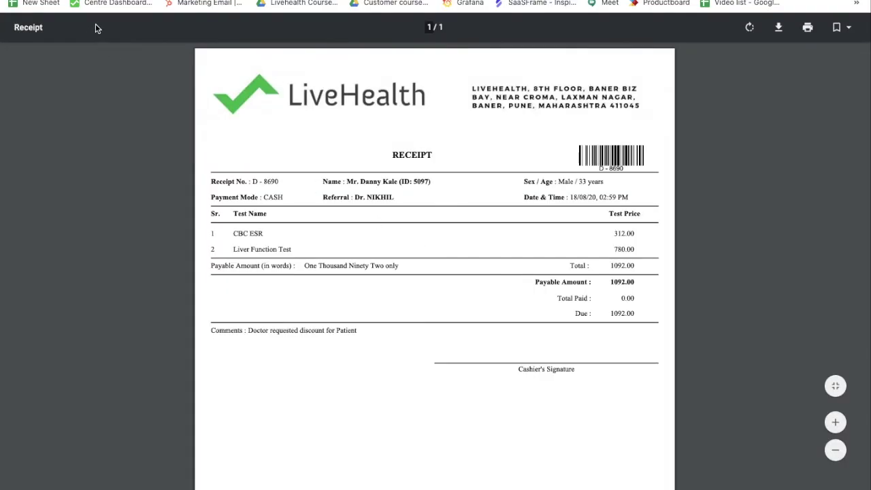
{"action": "key", "text": "super+w"}
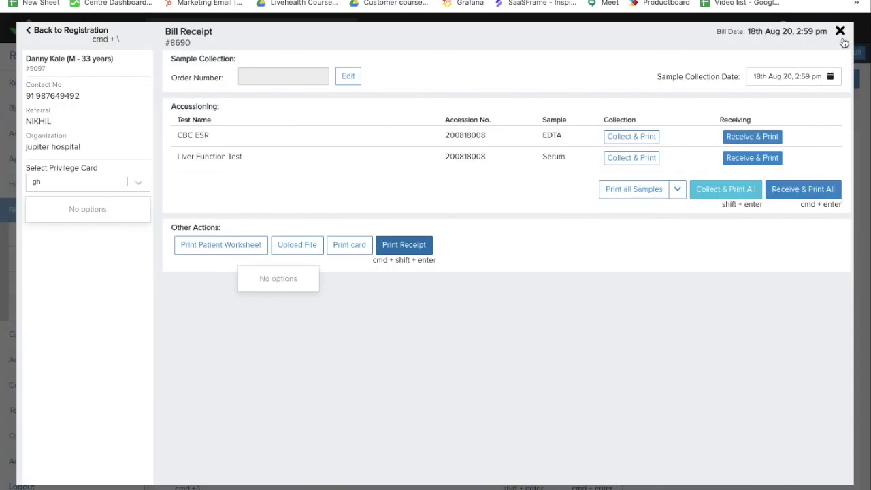
{"action": "left_click", "coordinate": [844, 42]}
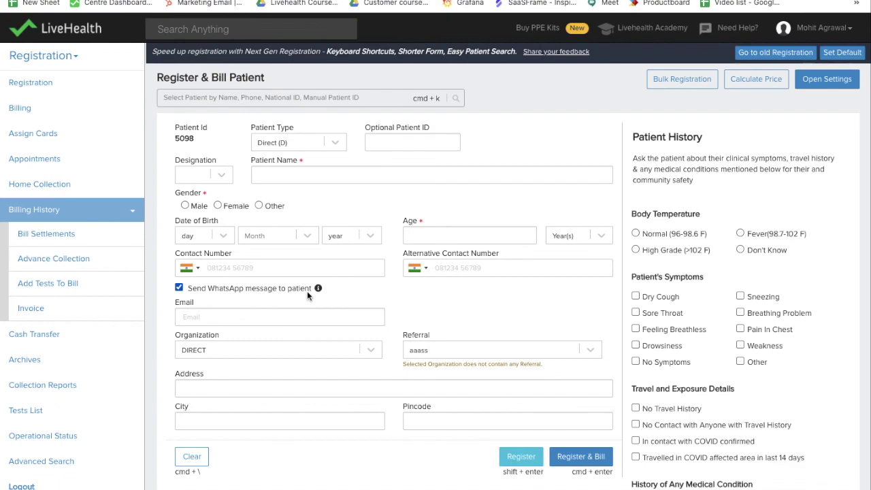